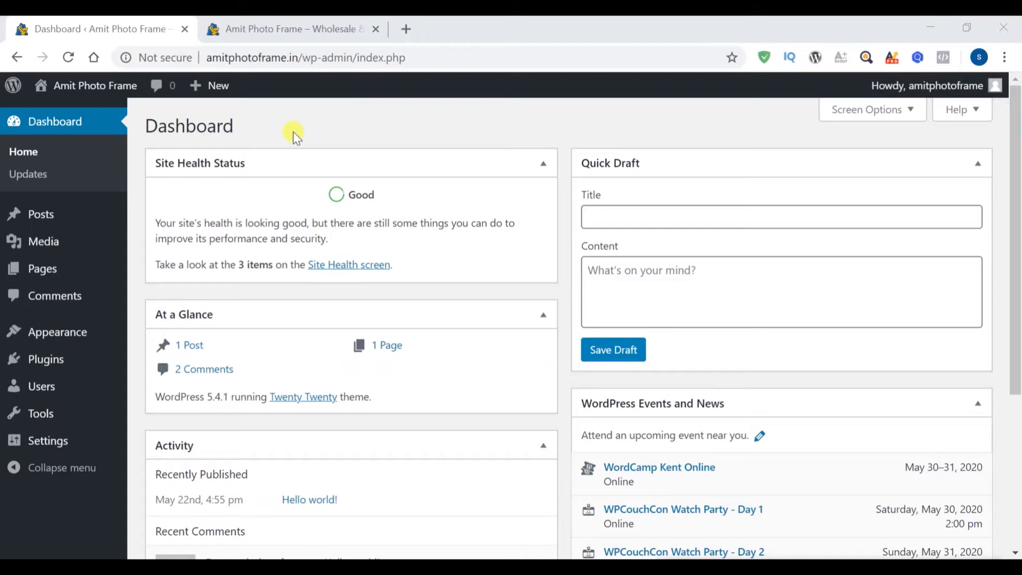
# Open the installed themes list and check how the live site looks with the Twenty Twenty theme
pyautogui.moveTo(47, 333)
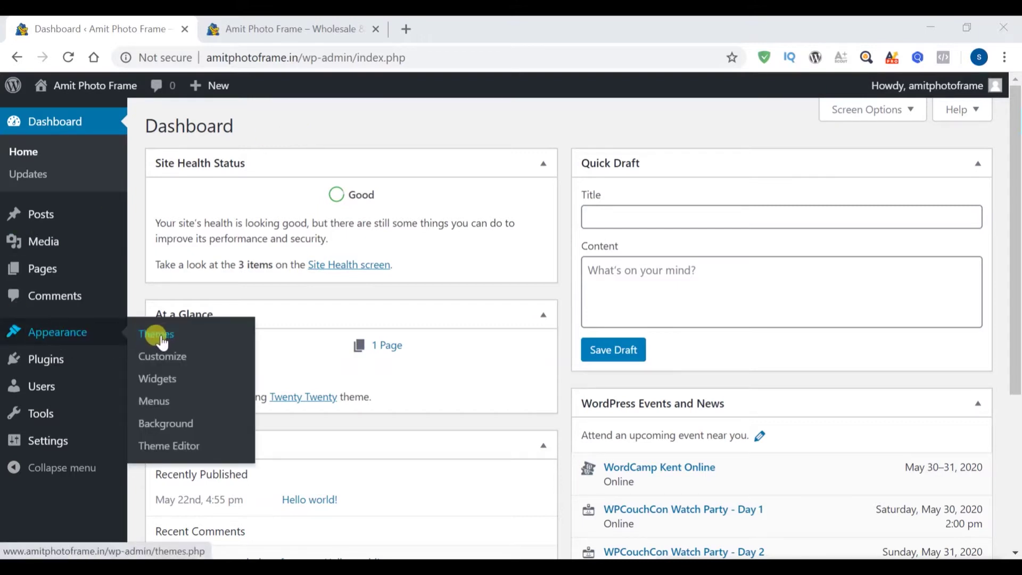
pyautogui.click(161, 335)
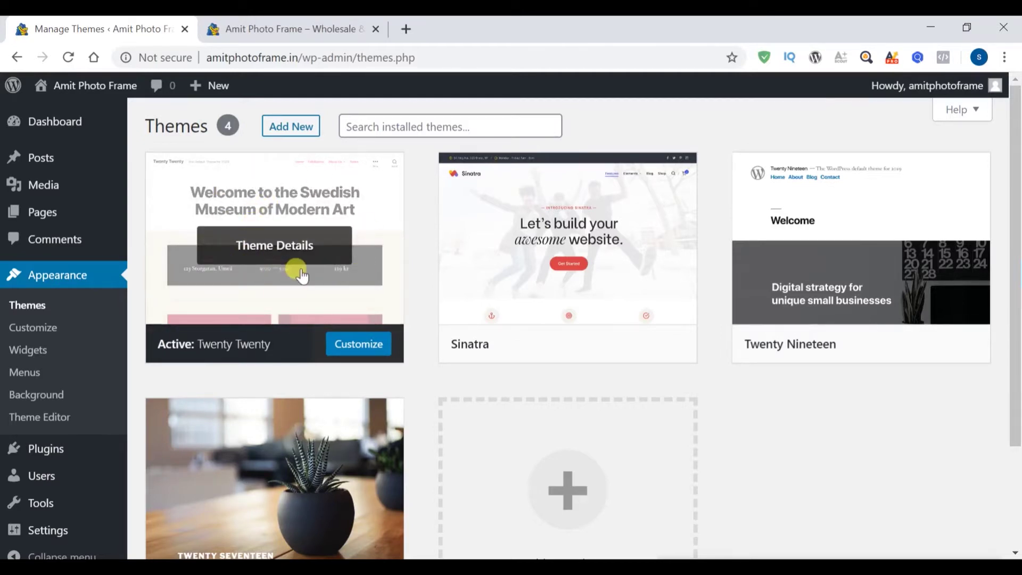
pyautogui.click(310, 33)
pyautogui.scroll(-15, 392, 247)
pyautogui.scroll(15, 392, 247)
pyautogui.click(129, 28)
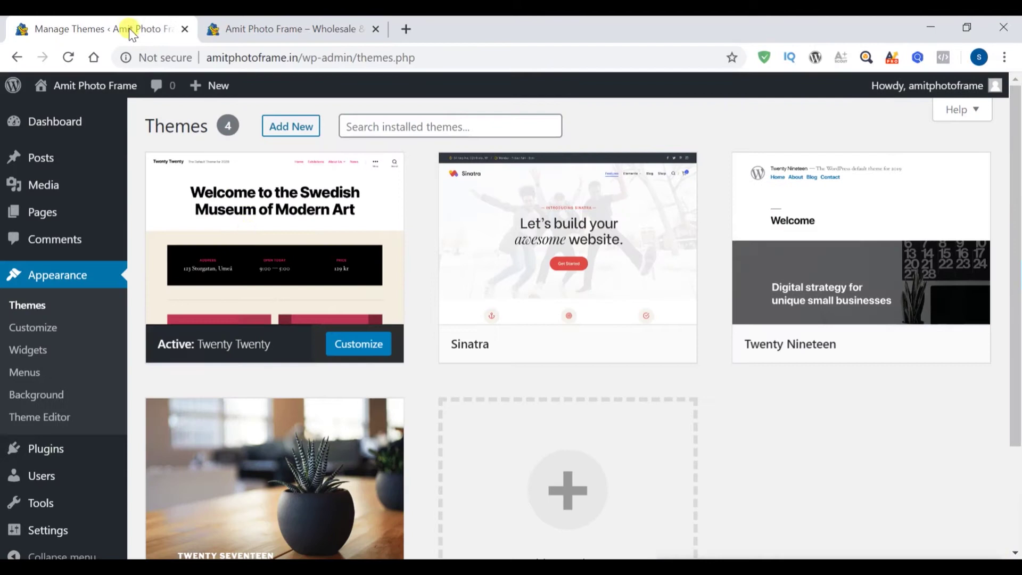
# Activate the Twenty Seventeen theme and reload the live site to check its appearance
pyautogui.scroll(-3, 317, 291)
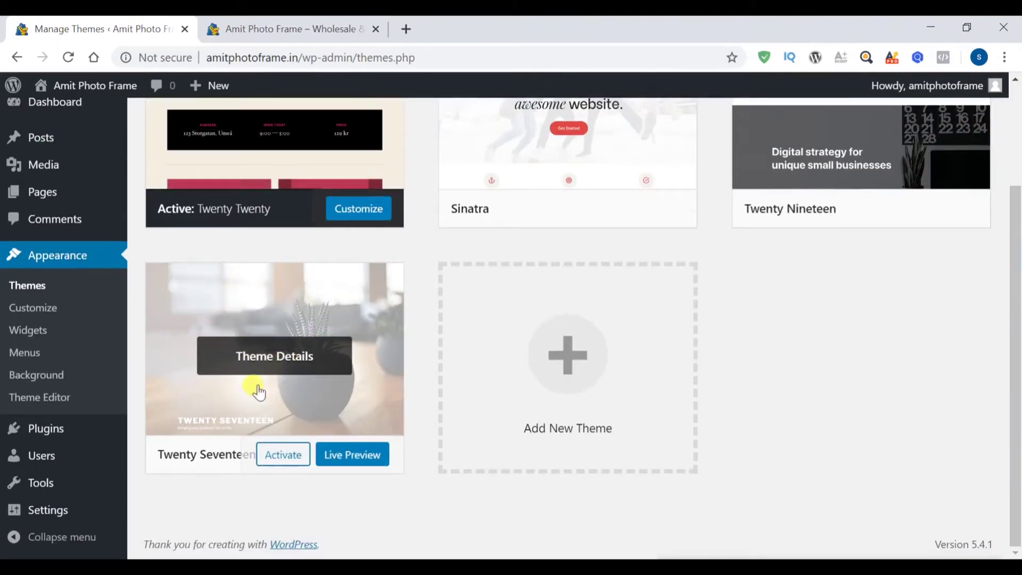
pyautogui.click(286, 457)
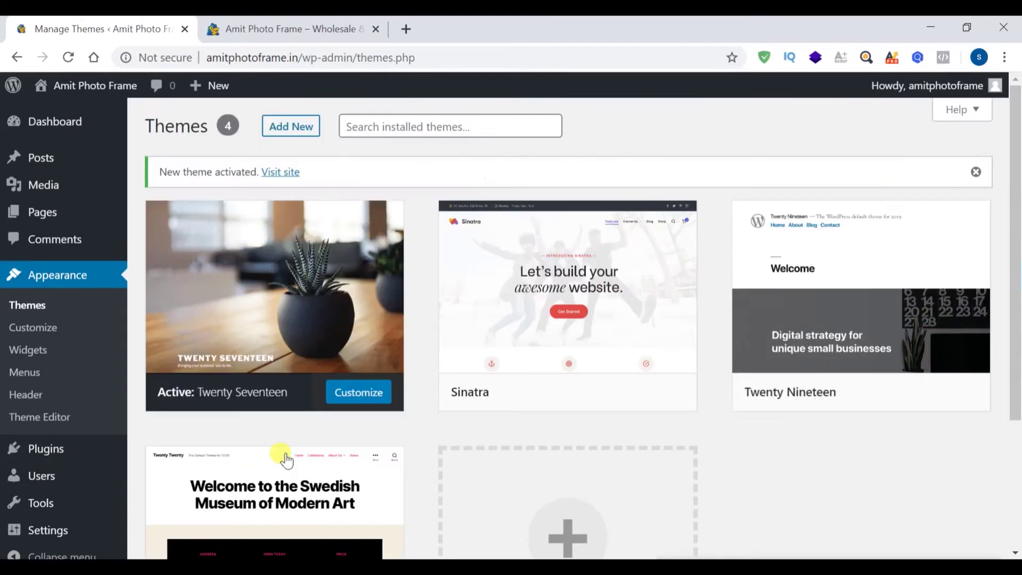
pyautogui.click(250, 32)
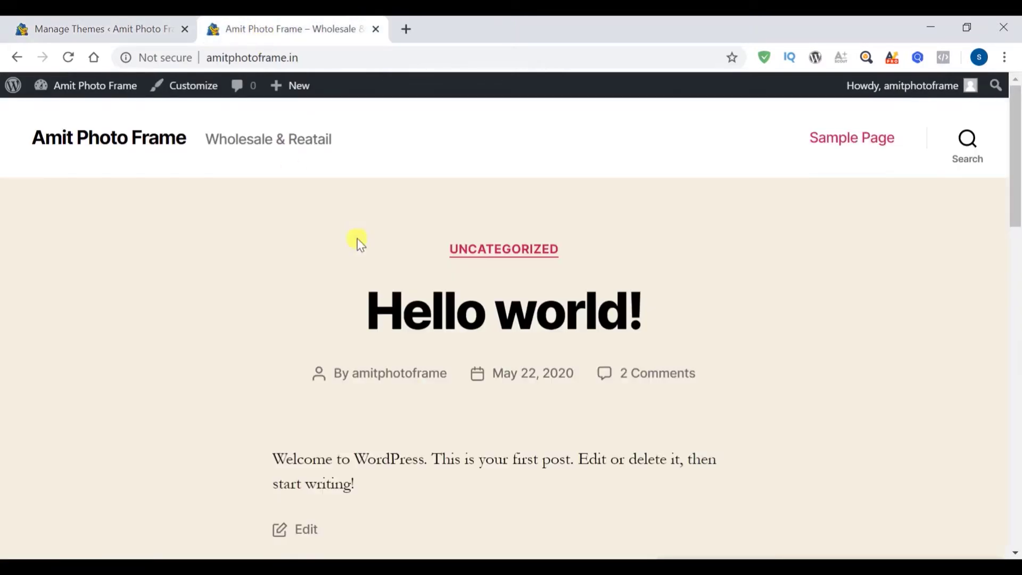
pyautogui.click(67, 56)
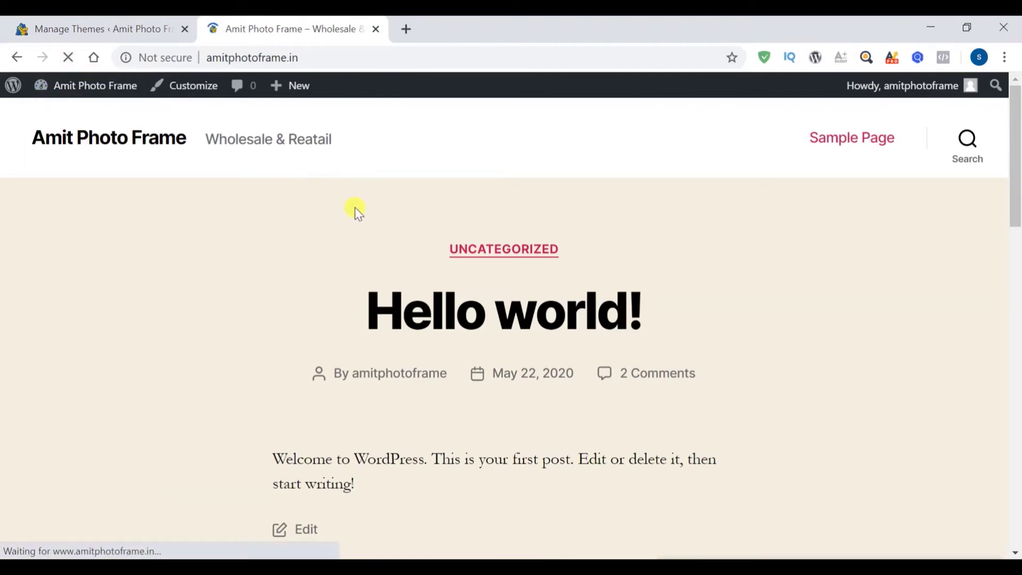
pyautogui.scroll(-10, 447, 337)
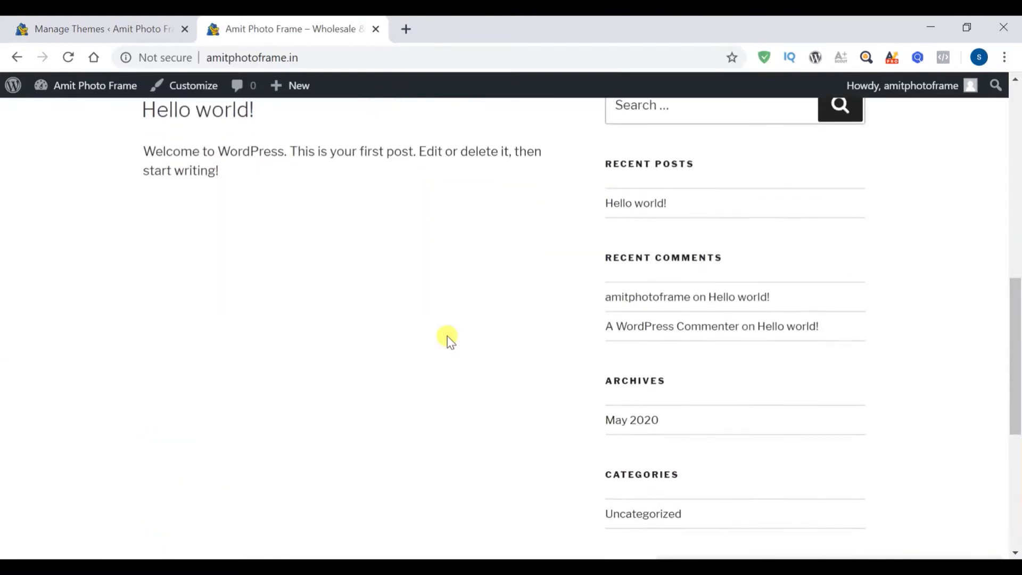
pyautogui.scroll(10, 448, 337)
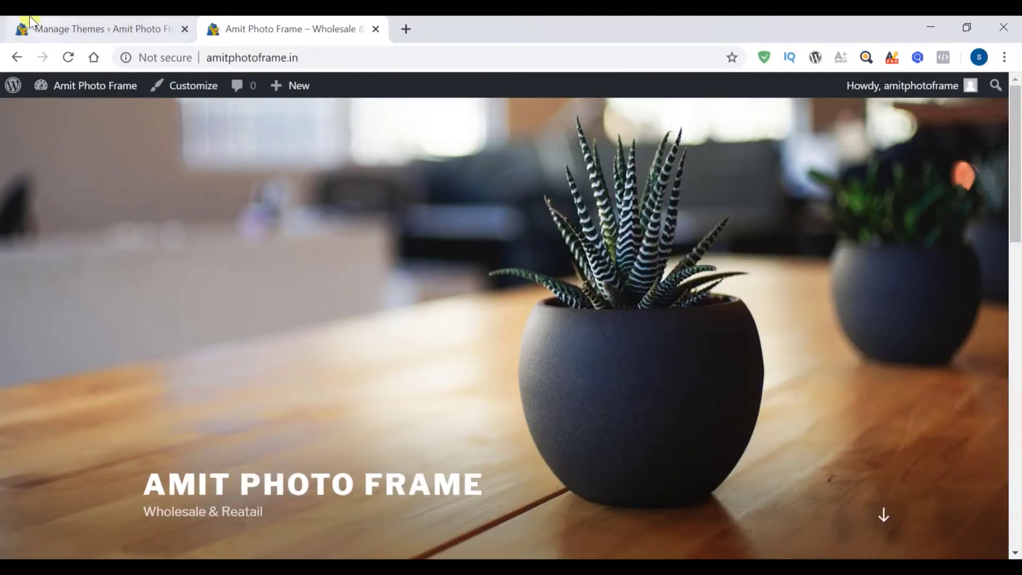
pyautogui.click(96, 30)
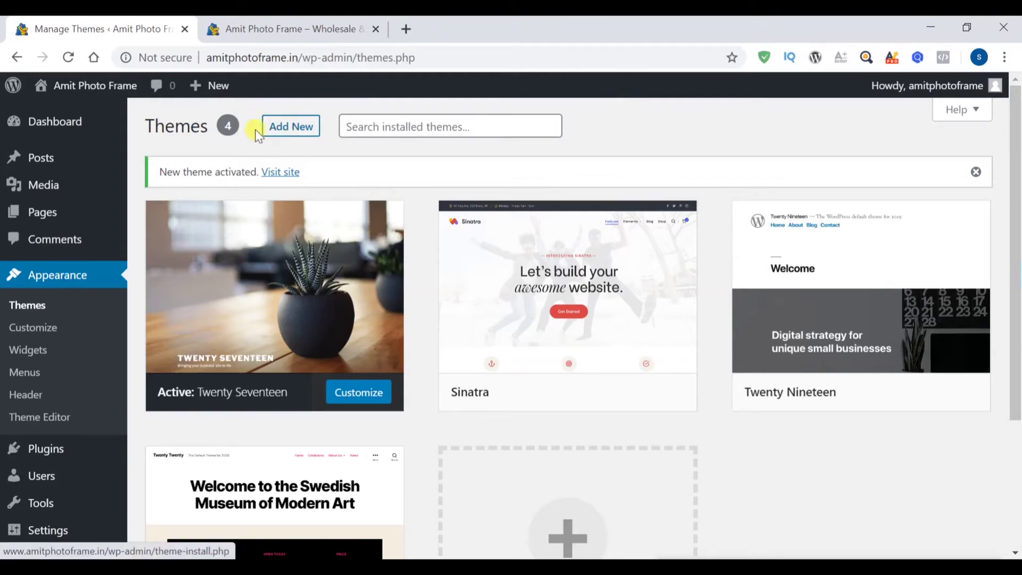
# Start adding a new theme and search the theme directory for "sydney"
pyautogui.scroll(-3, 353, 270)
pyautogui.scroll(3, 354, 269)
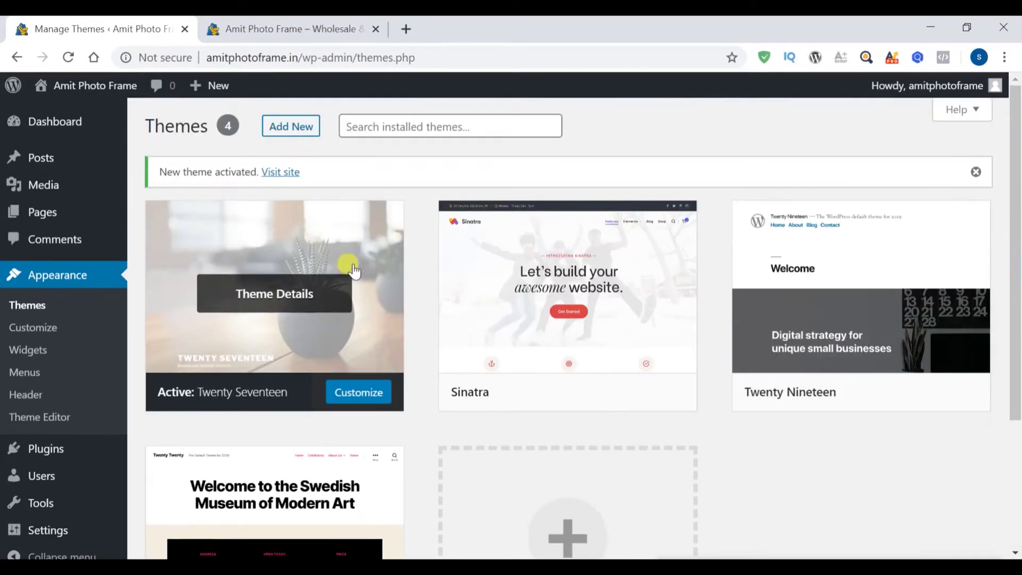
pyautogui.click(286, 133)
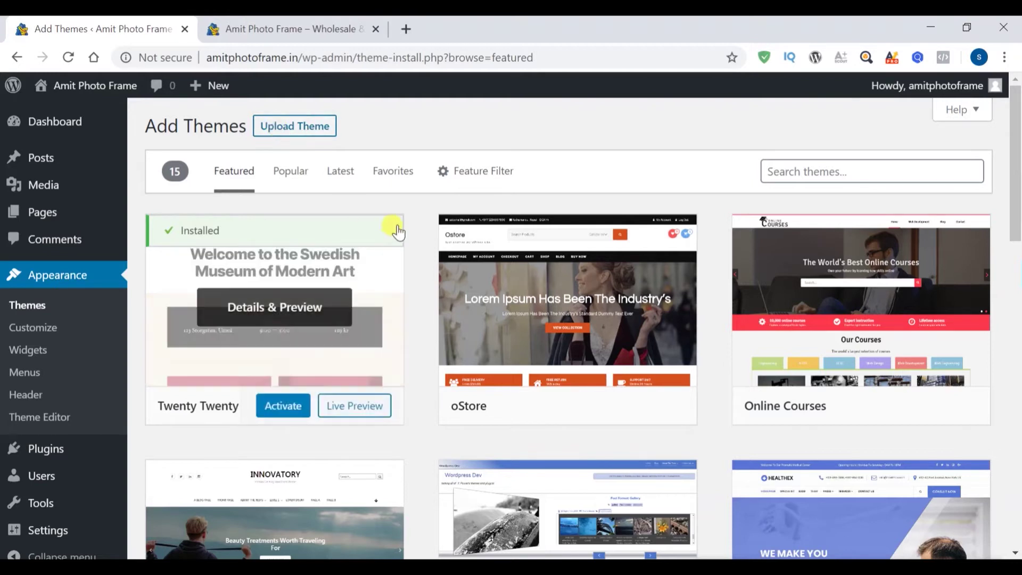
pyautogui.click(807, 168)
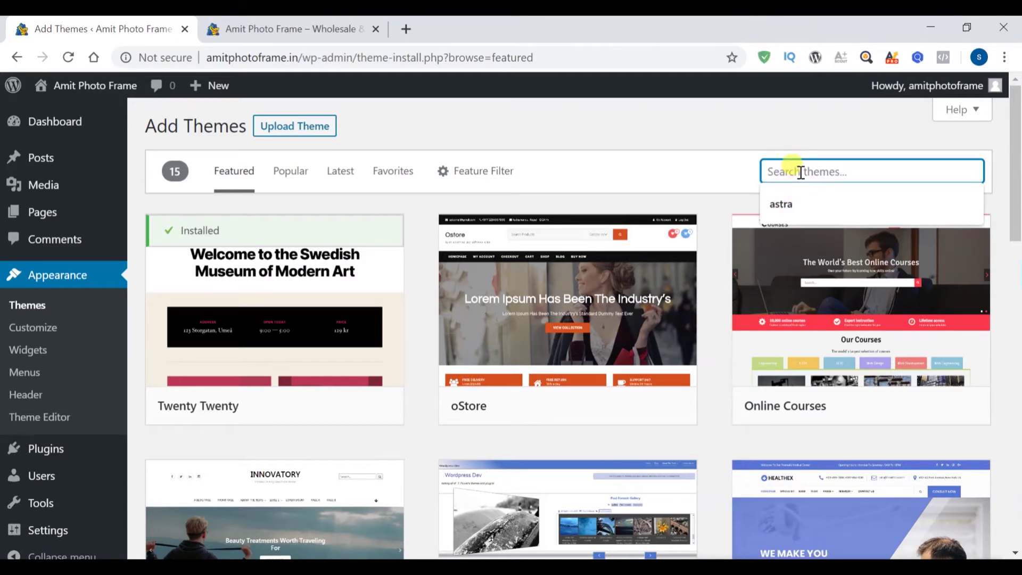
pyautogui.write('sydne')
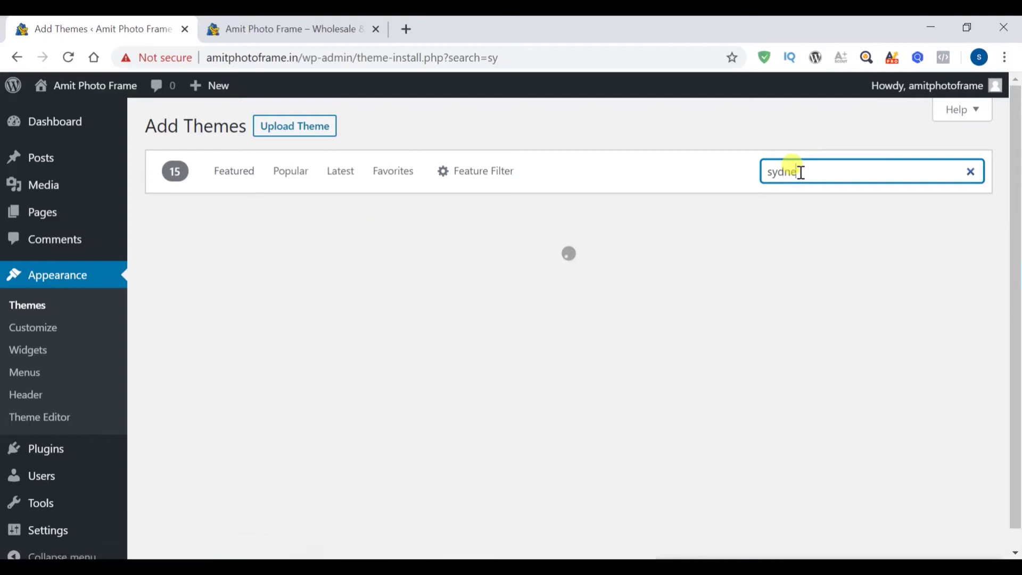
pyautogui.write('y')
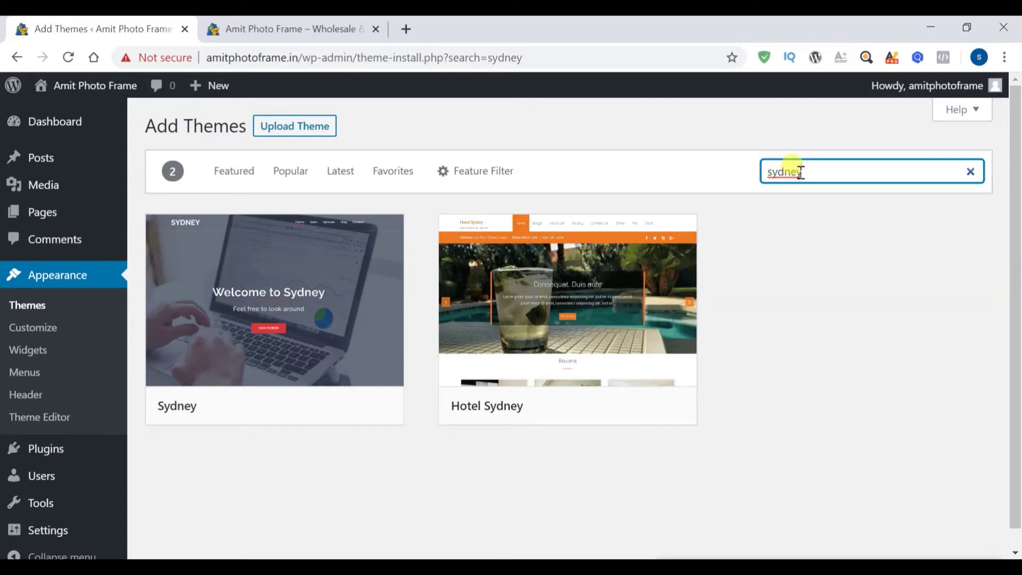
# Install the Sydney theme from the search results and activate it
pyautogui.moveTo(256, 341)
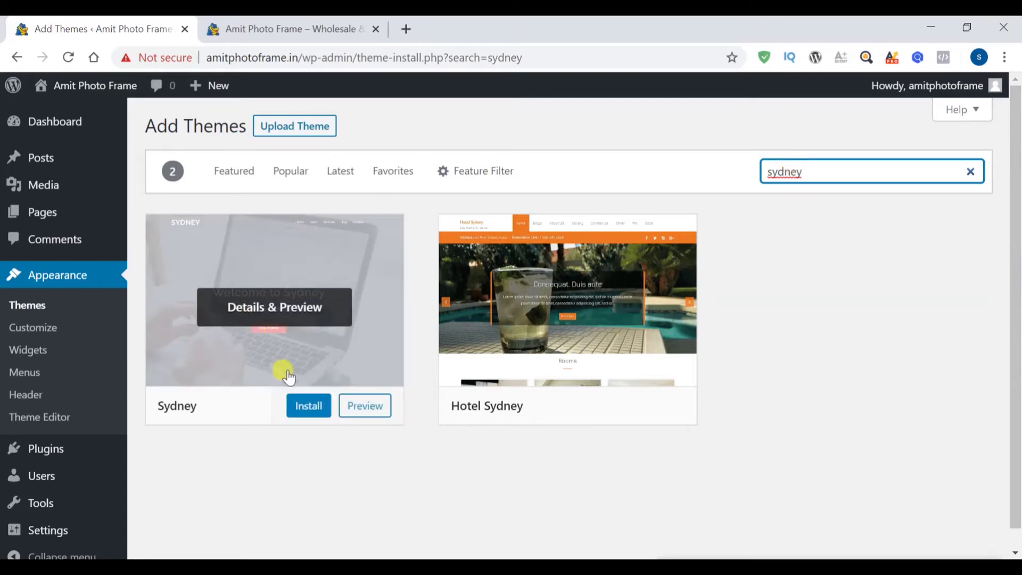
pyautogui.click(309, 407)
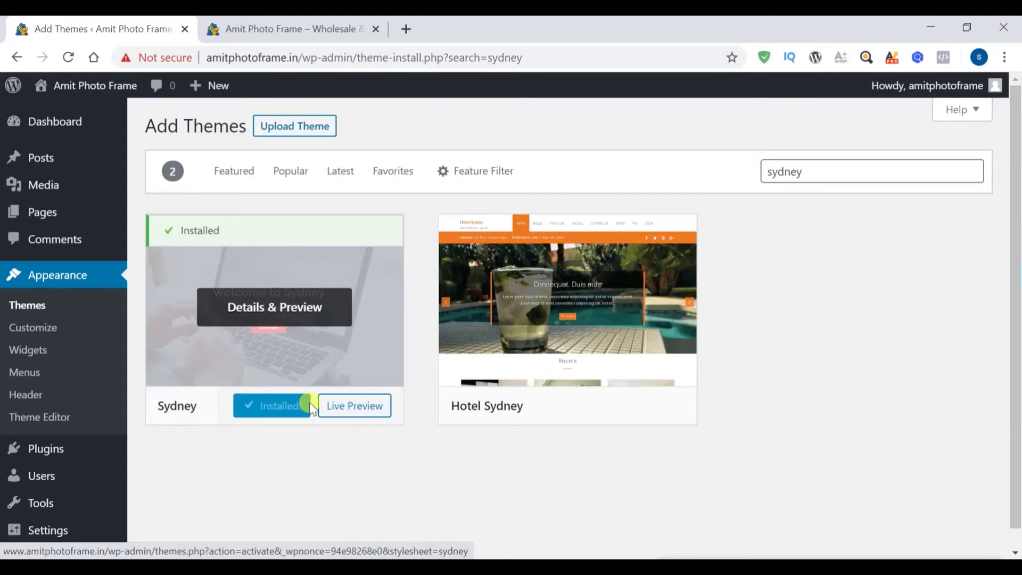
pyautogui.click(285, 406)
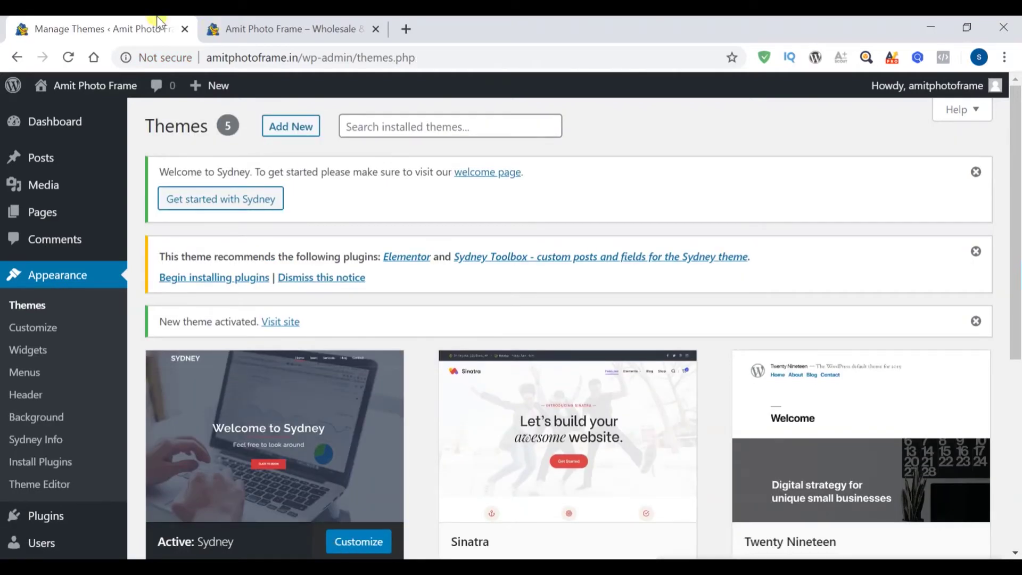
# Reload the live site to check its appearance with the Sydney theme, and return to the themes page
pyautogui.click(219, 29)
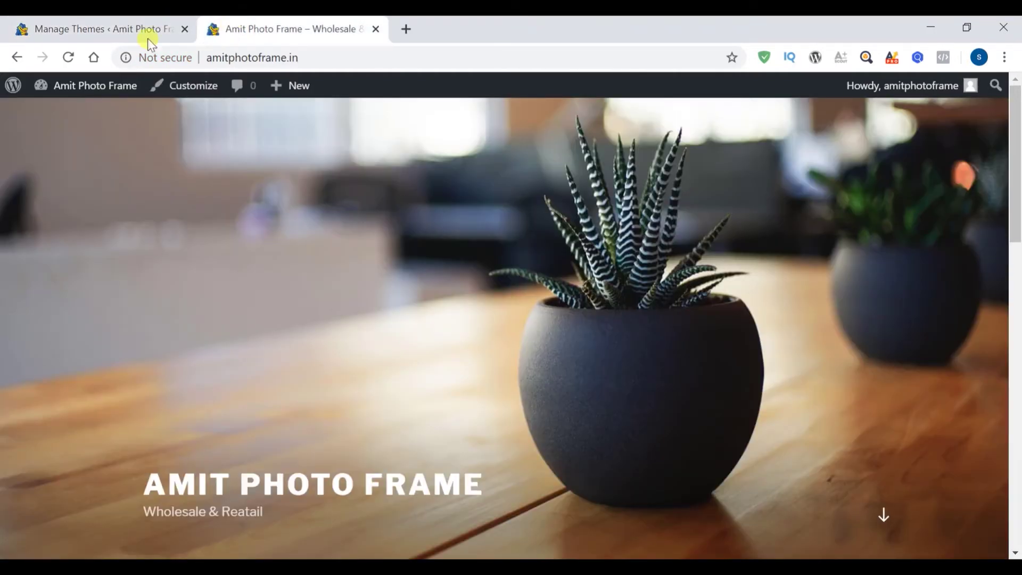
pyautogui.click(67, 57)
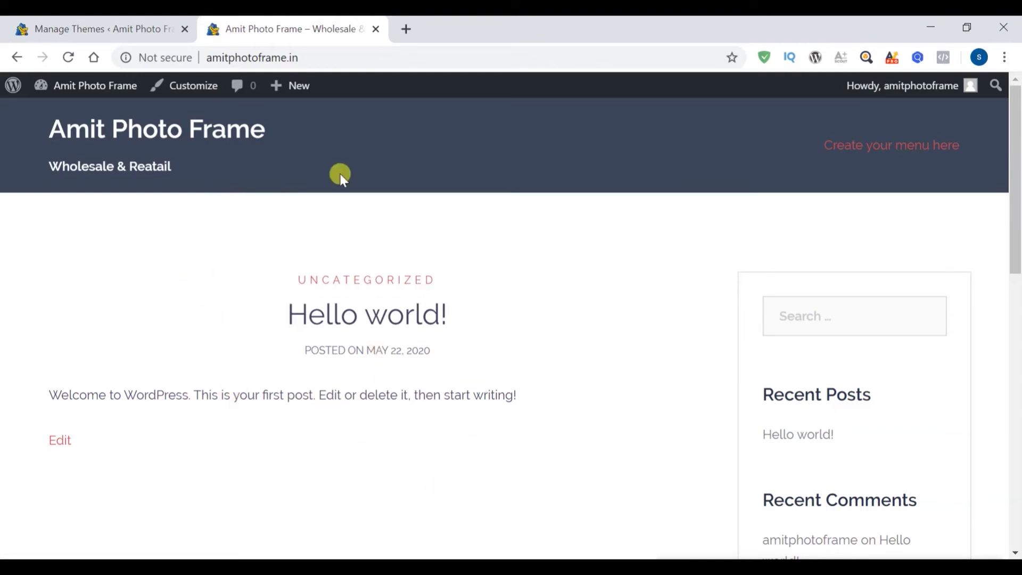
pyautogui.click(123, 33)
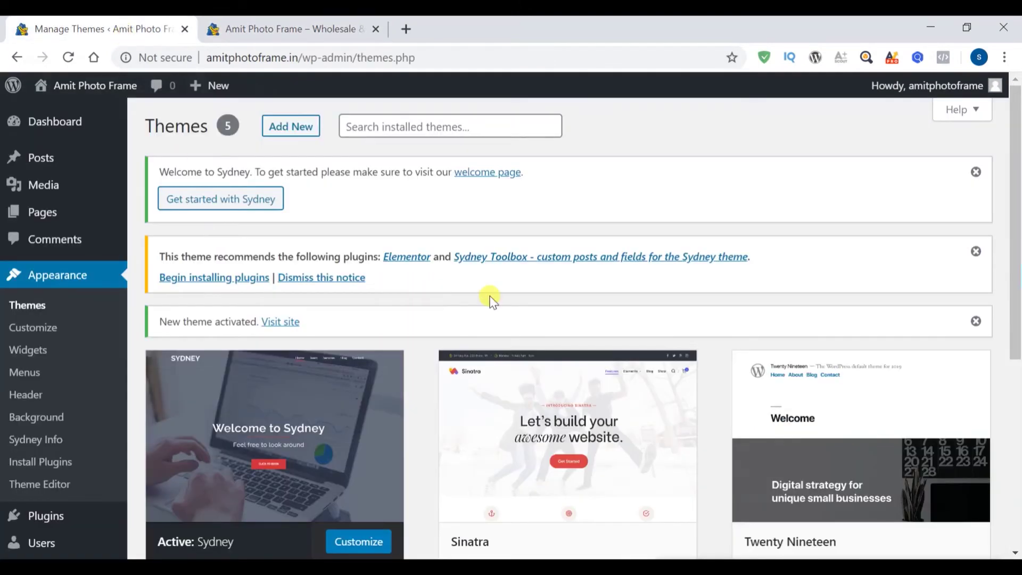
# Refresh the themes page and look over the installed themes that are not in use
pyautogui.scroll(-6, 503, 306)
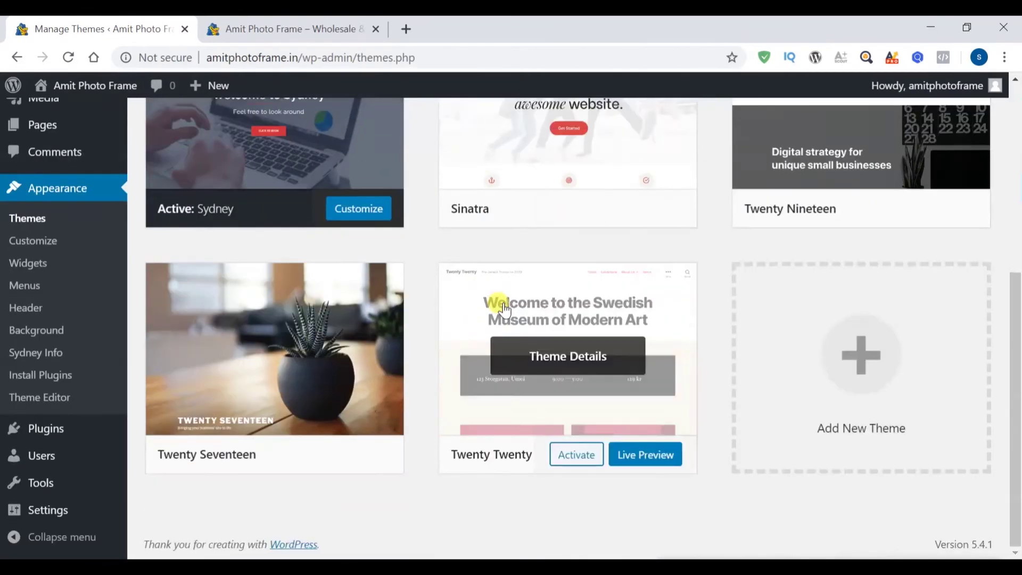
pyautogui.scroll(6, 503, 306)
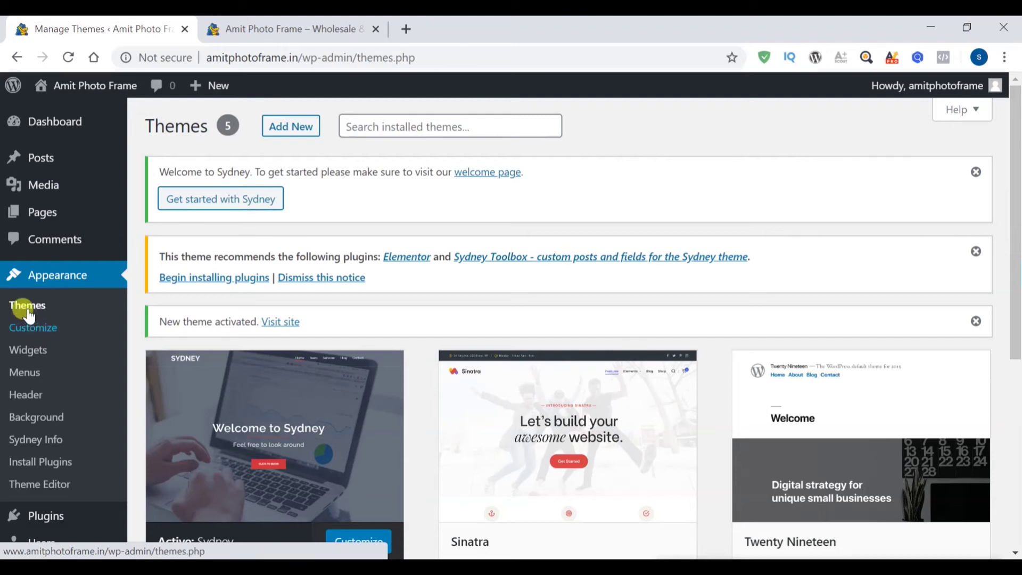
pyautogui.click(330, 277)
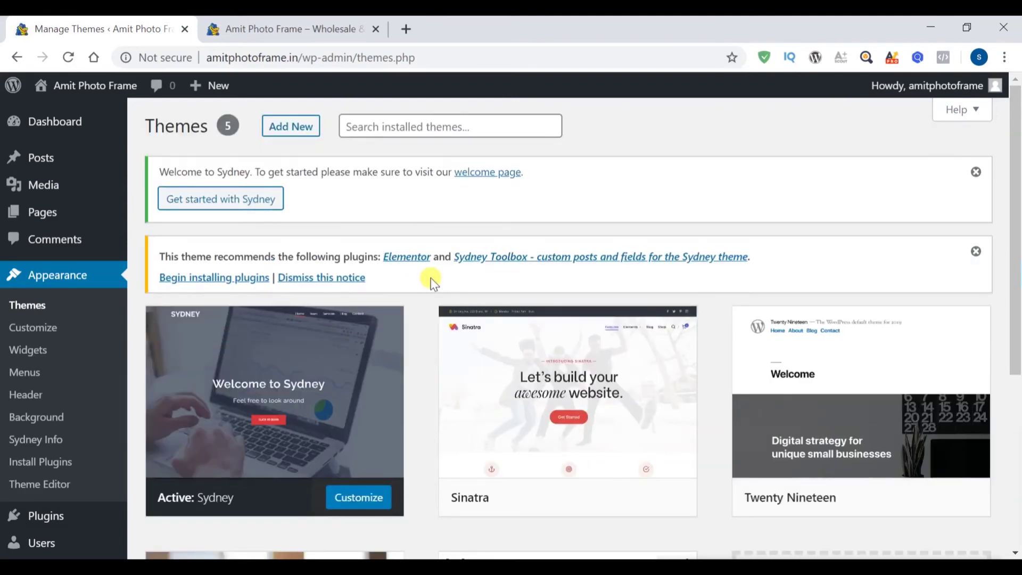
pyautogui.scroll(-4, 431, 279)
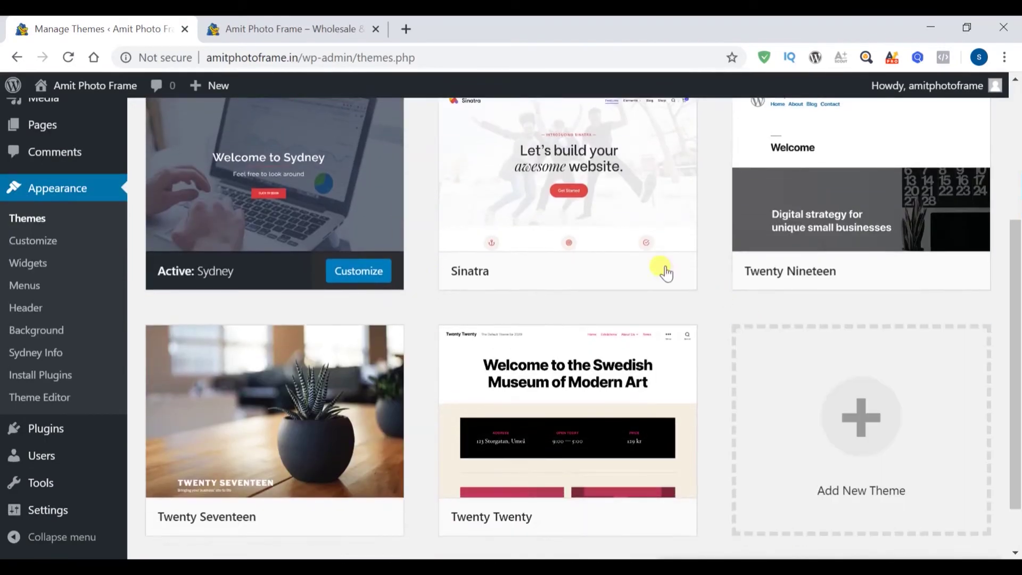
pyautogui.scroll(4, 718, 336)
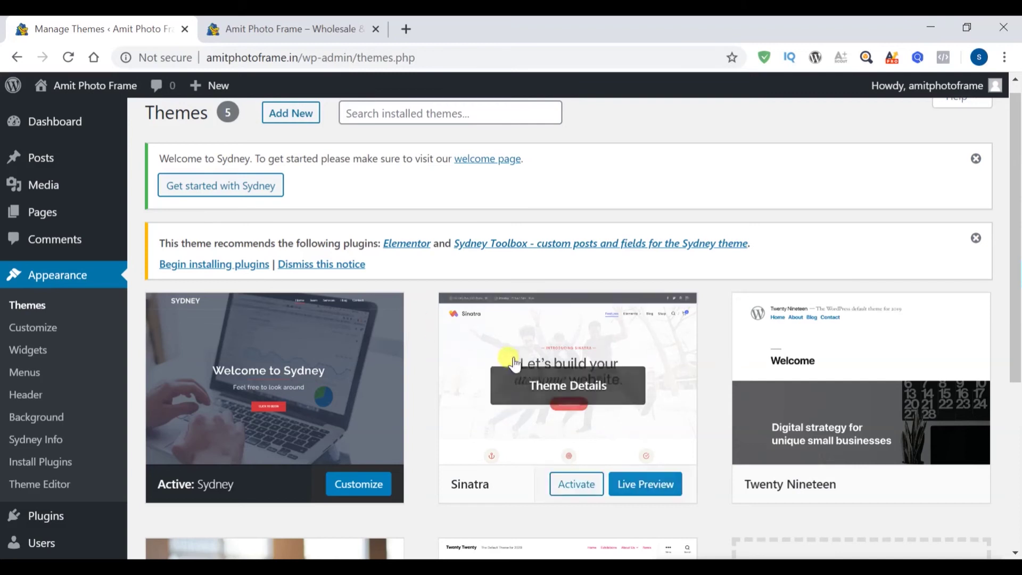
# Delete the inactive Sinatra theme from its details view and confirm the deletion
pyautogui.click(572, 380)
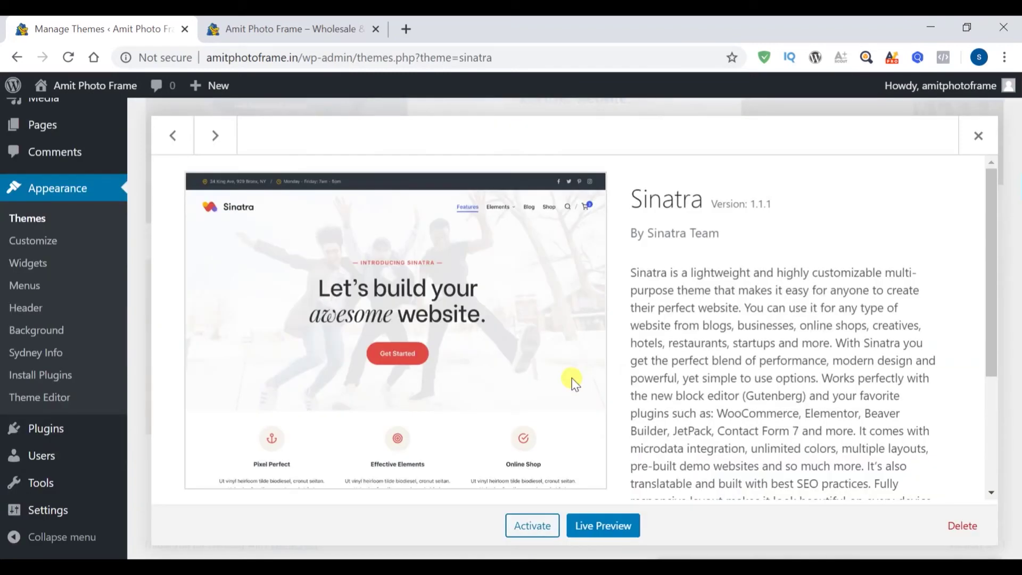
pyautogui.click(961, 528)
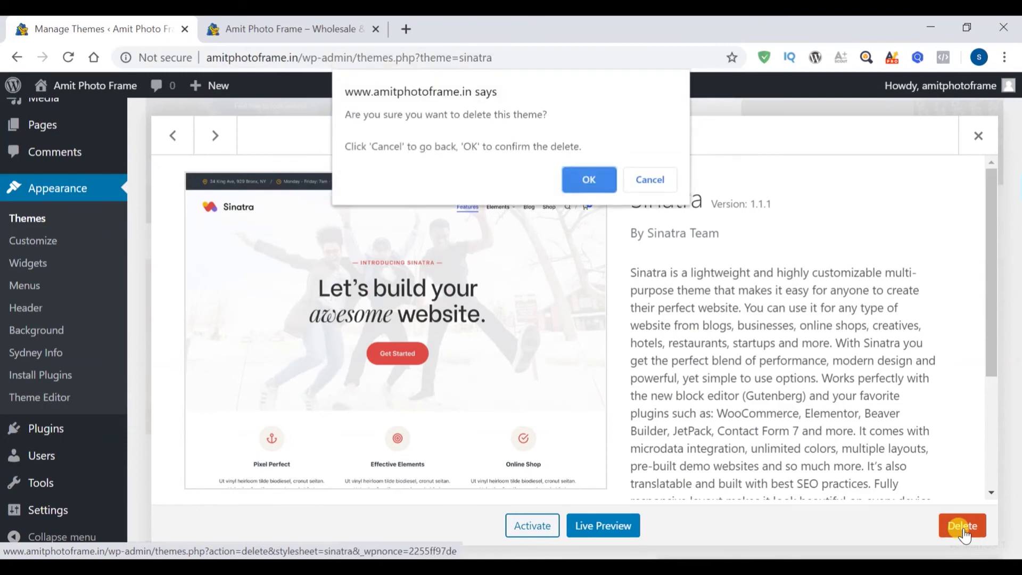
pyautogui.click(588, 179)
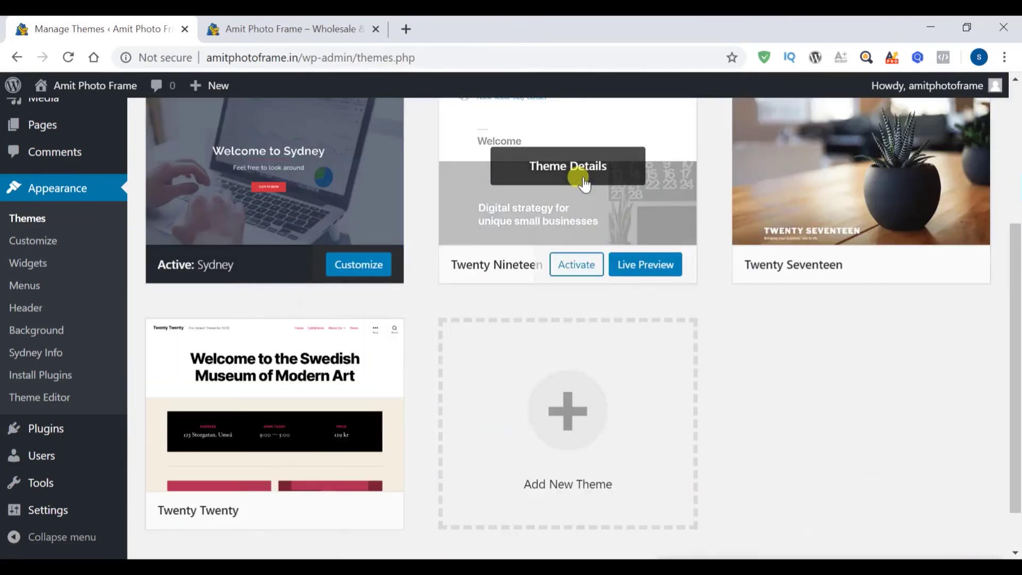
# Delete the inactive Twenty Nineteen theme from its details view and confirm the deletion
pyautogui.click(557, 170)
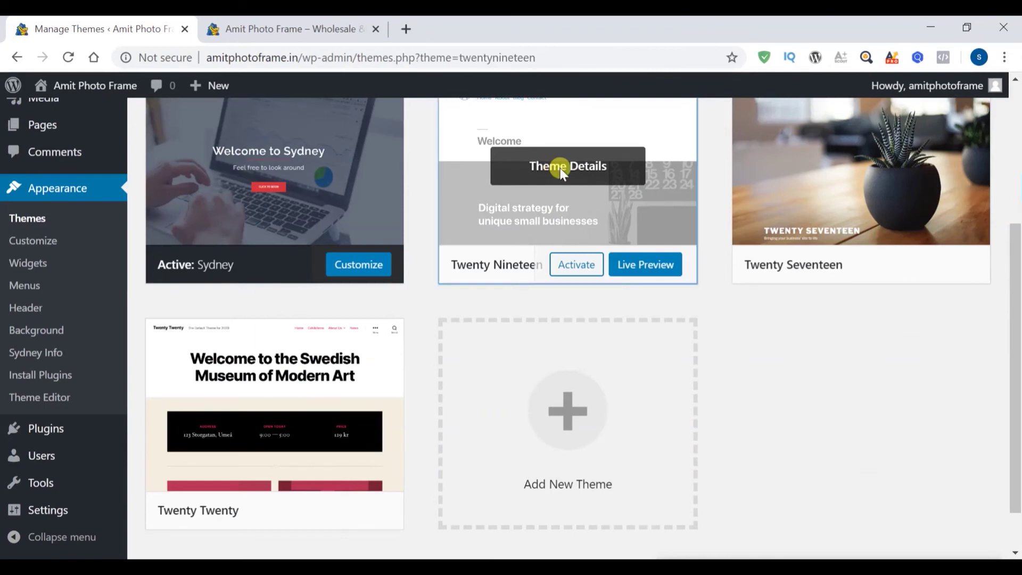
pyautogui.click(951, 524)
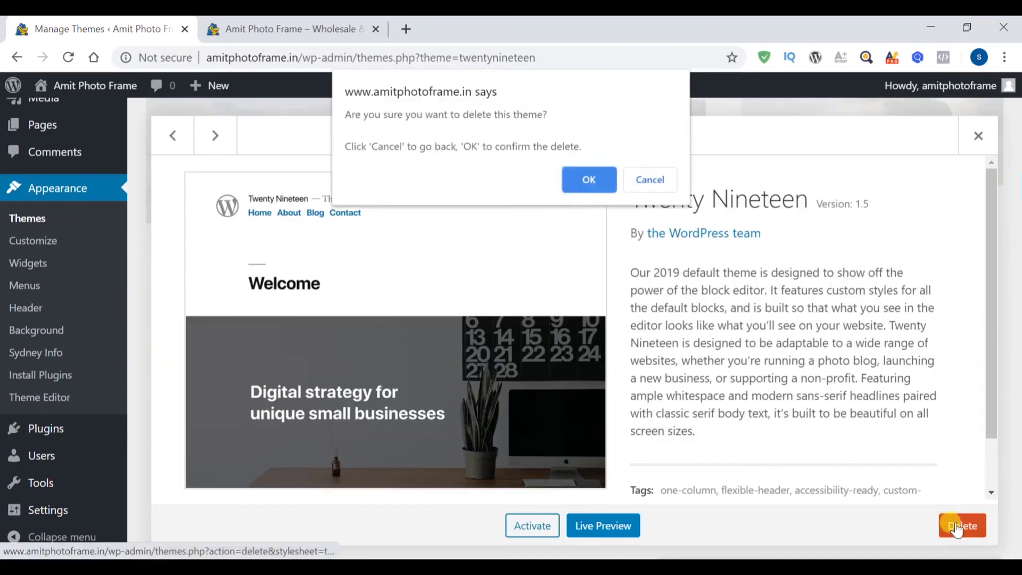
pyautogui.click(590, 179)
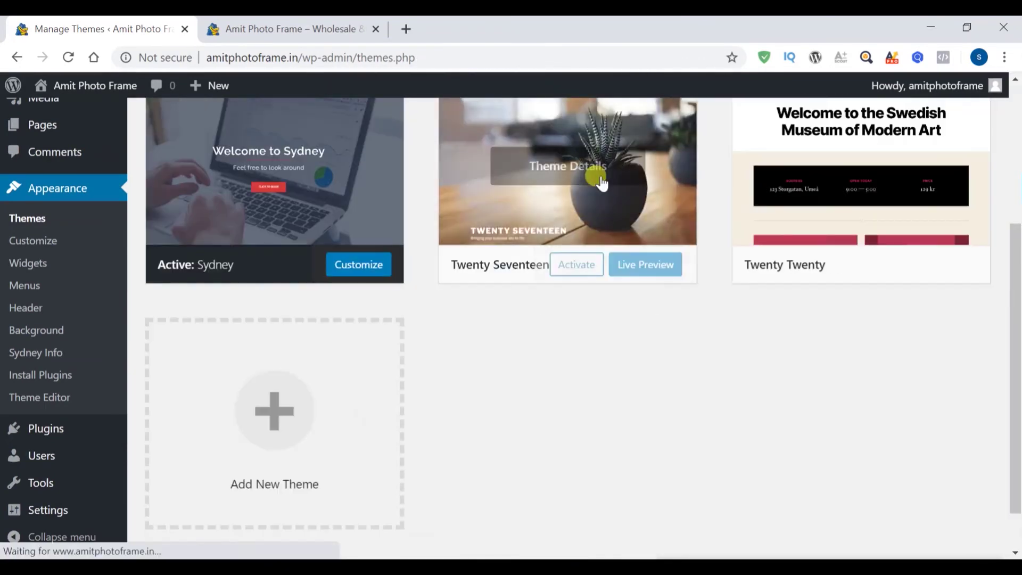
# Delete the inactive Twenty Seventeen theme from its details view and confirm the deletion
pyautogui.click(565, 168)
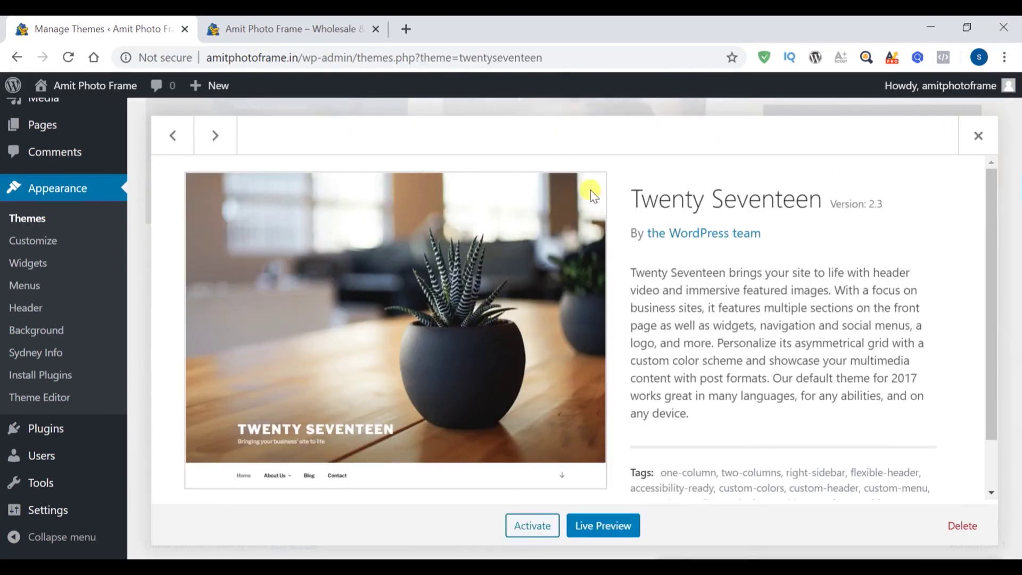
pyautogui.click(954, 527)
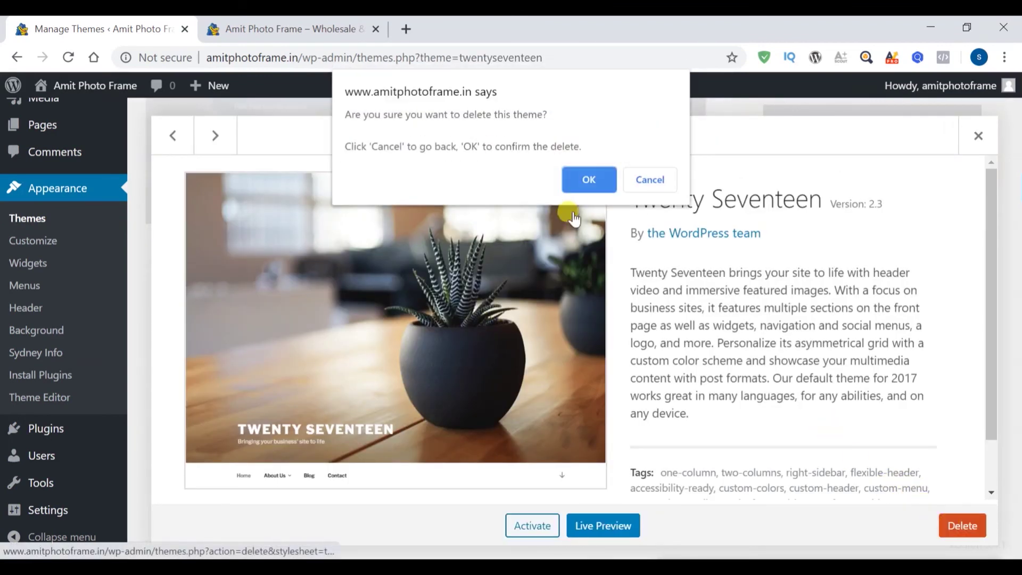
pyautogui.click(582, 183)
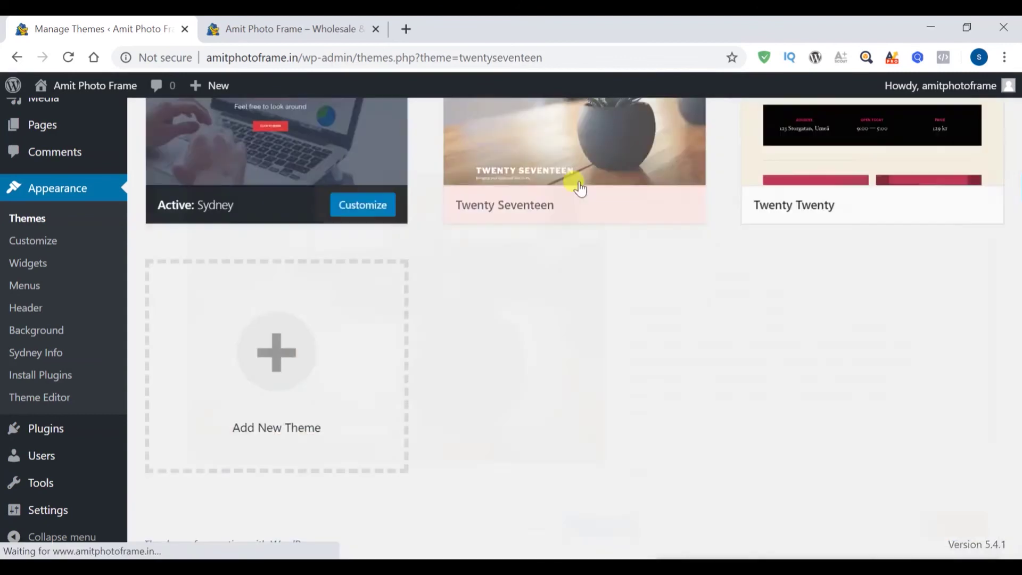
# Delete the inactive Twenty Twenty theme and review the themes page with the Sydney theme
pyautogui.click(584, 366)
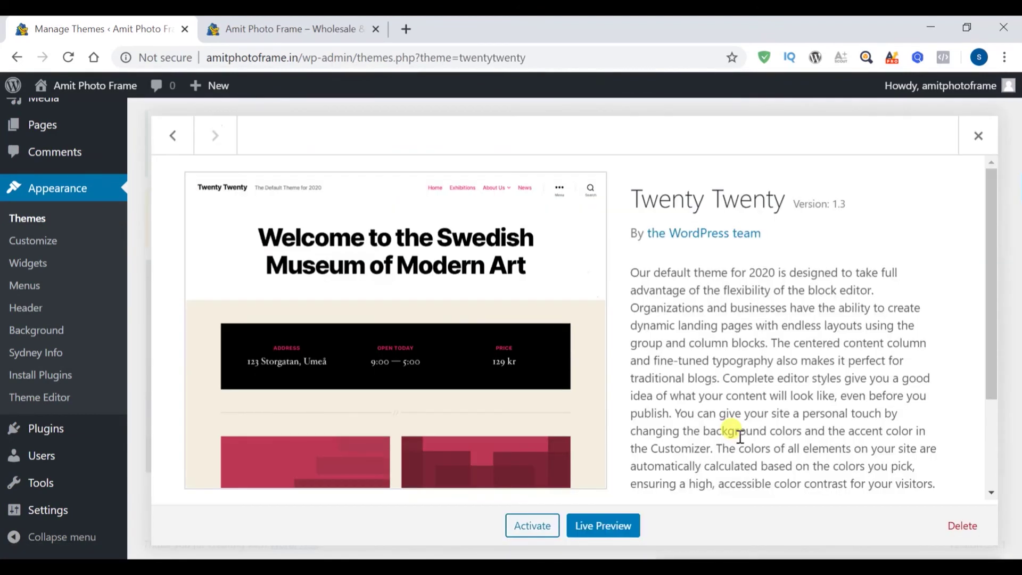
pyautogui.click(963, 527)
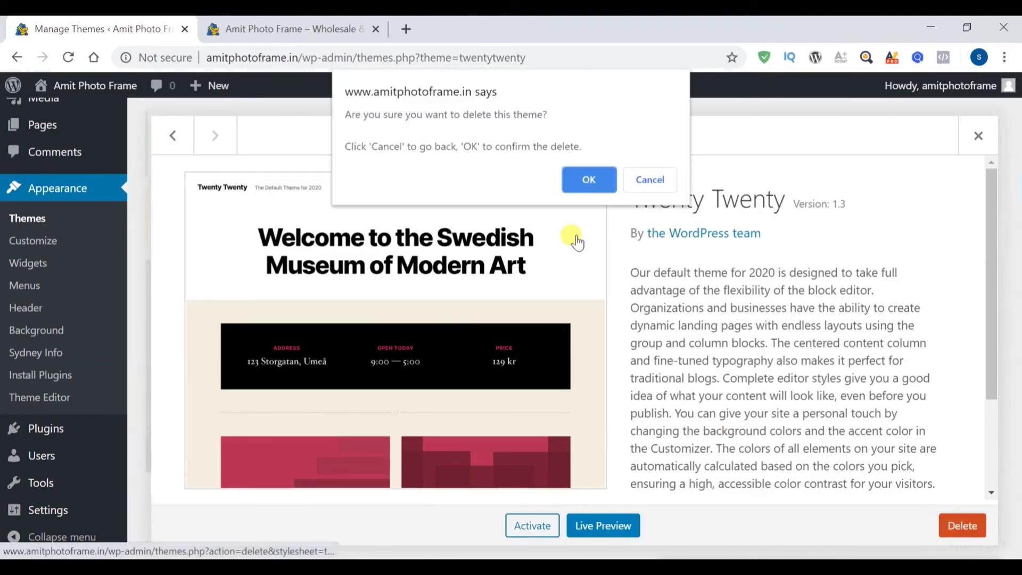
pyautogui.click(588, 182)
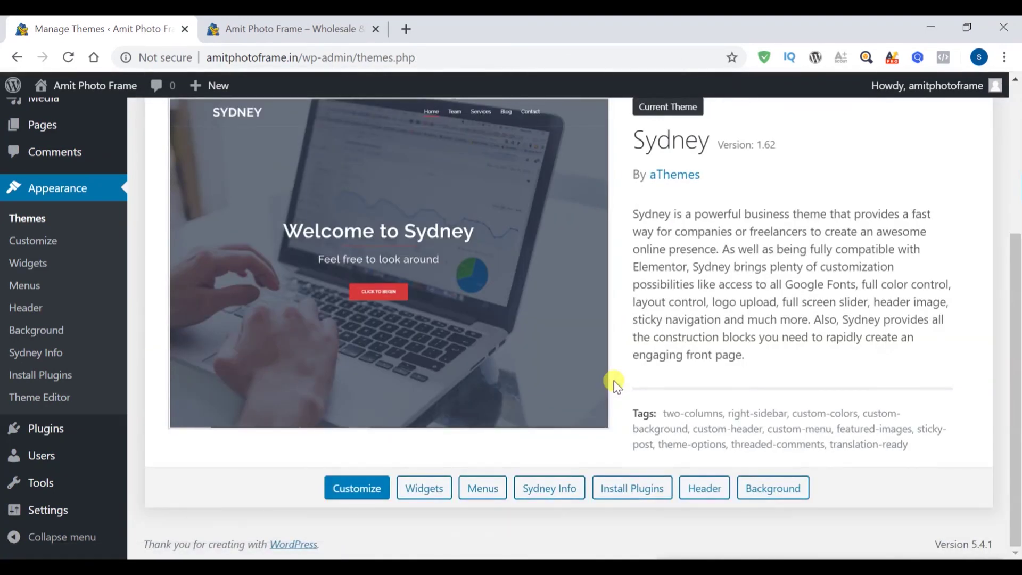
pyautogui.scroll(5, 616, 385)
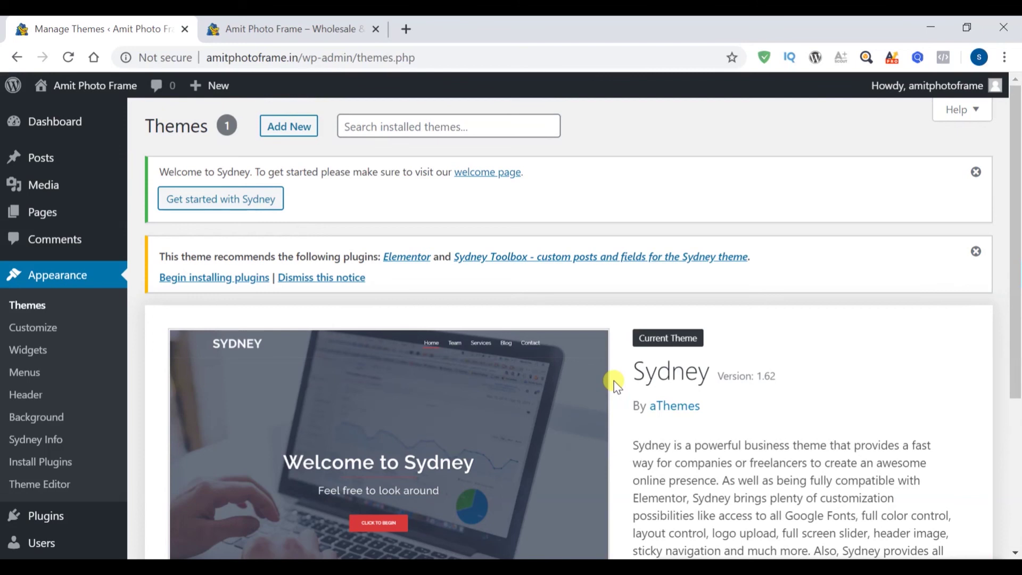
pyautogui.scroll(-5, 616, 384)
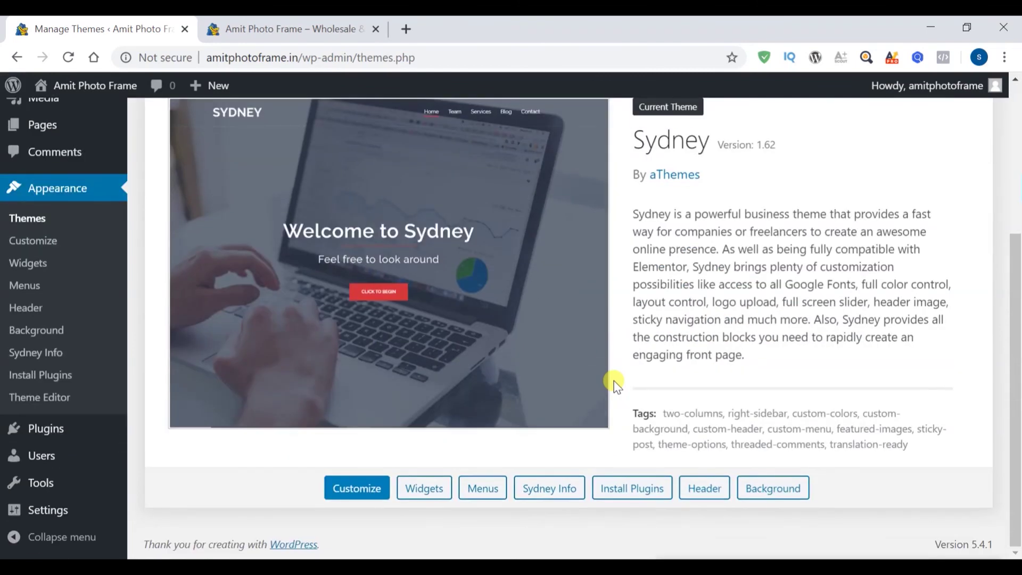